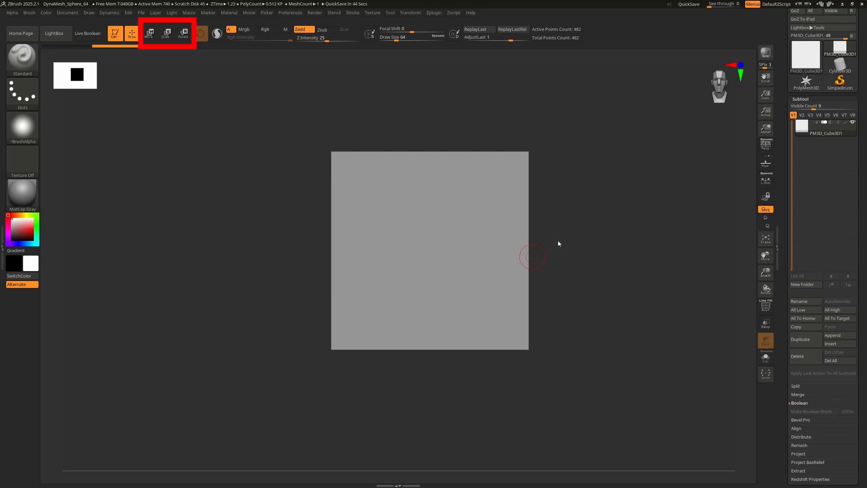
Step: Switch through the Move, Scale and Rotate transform modes and return to Draw mode
click(149, 38)
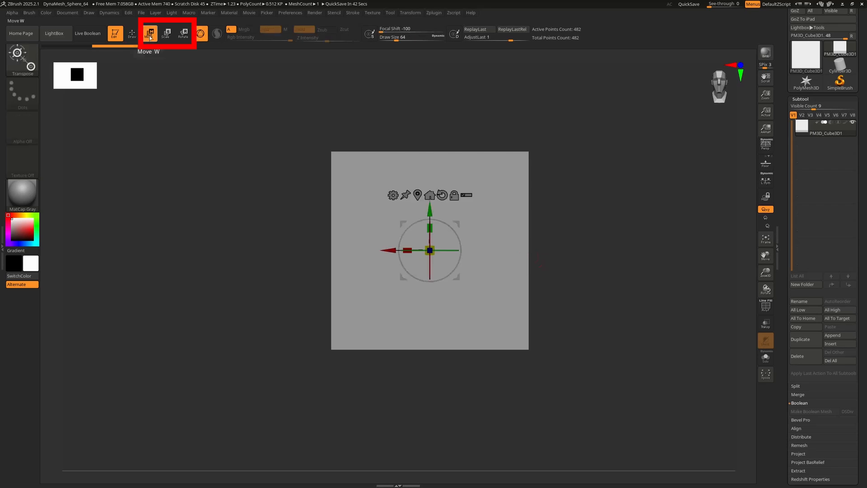
click(166, 34)
click(185, 39)
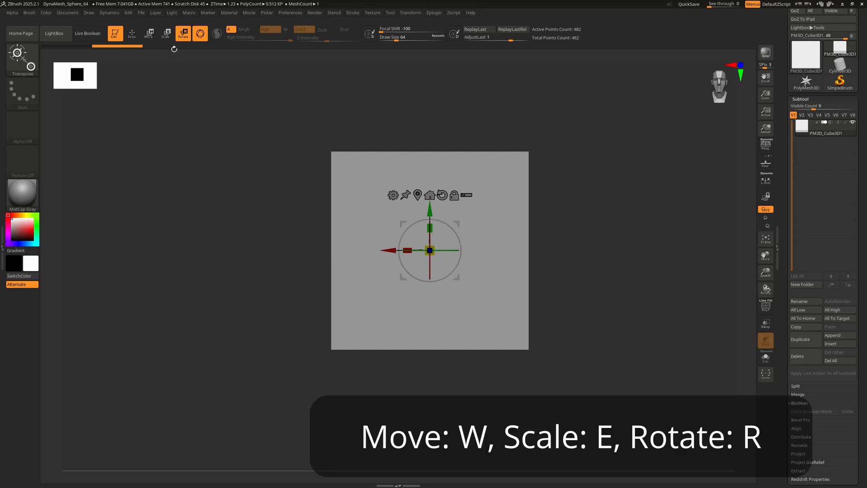
click(132, 38)
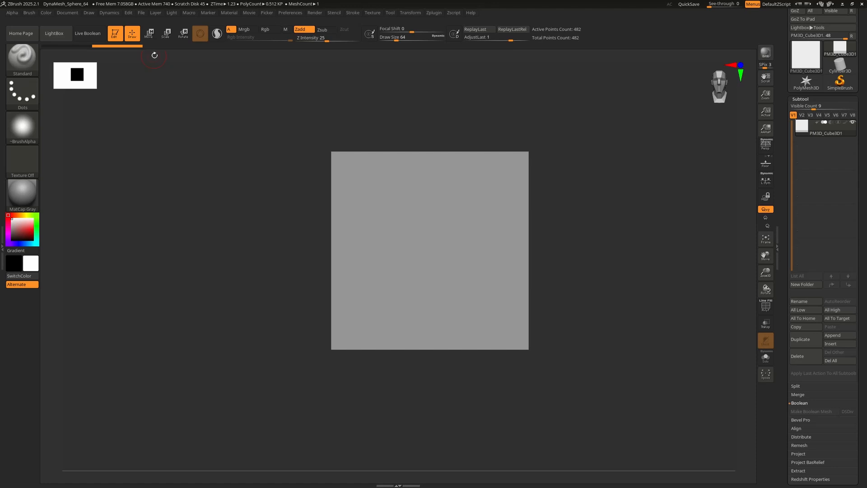
Step: Activate Move mode and use the gizmo to shift the cube upward along Y and outward along X
key(w)
alt+drag(602, 251, 569, 247)
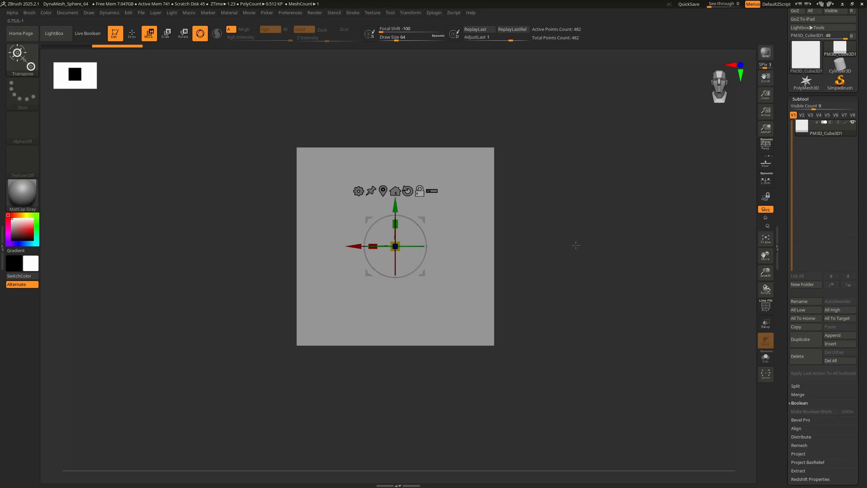
mouse_move(576, 246)
mouse_down()
mouse_move(568, 256)
mouse_move(581, 262)
mouse_up()
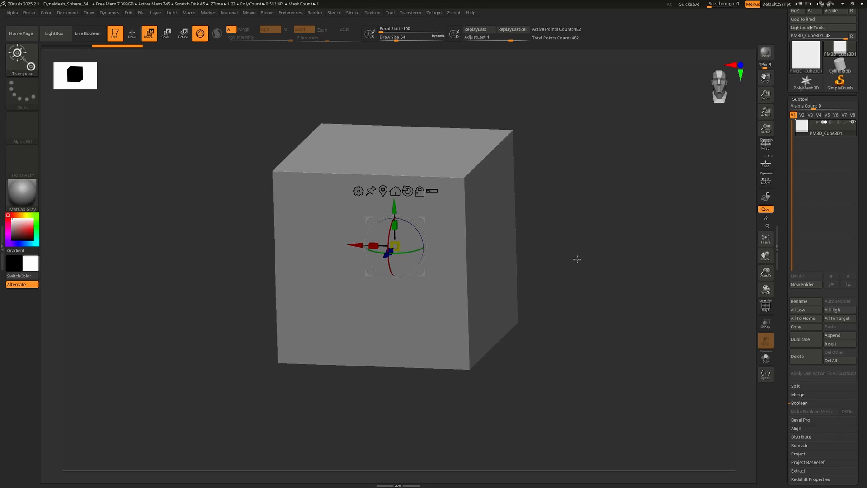
shift+drag(577, 258, 580, 242)
drag(395, 206, 396, 122)
right_drag(353, 156, 397, 174)
alt+right_drag(397, 174, 410, 215)
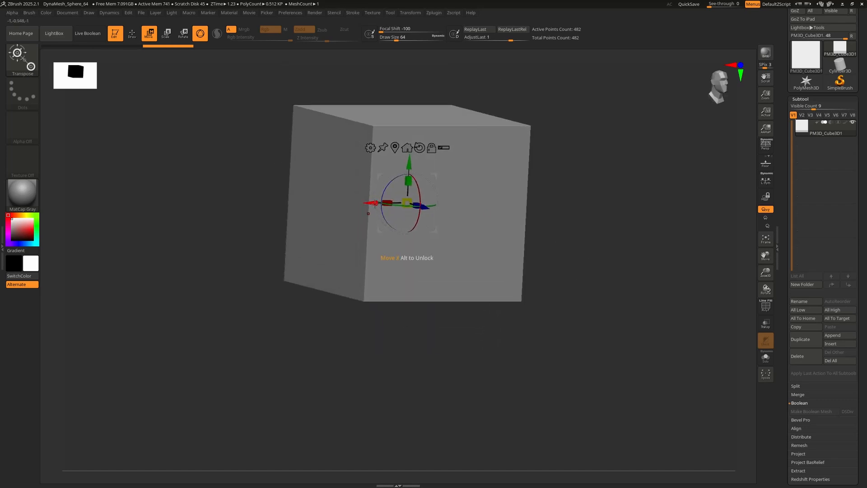
drag(372, 202, 293, 204)
Step: Move the cube freely in the screen plane with the gizmo, repeating the move from several viewing angles
right_drag(493, 191, 485, 228)
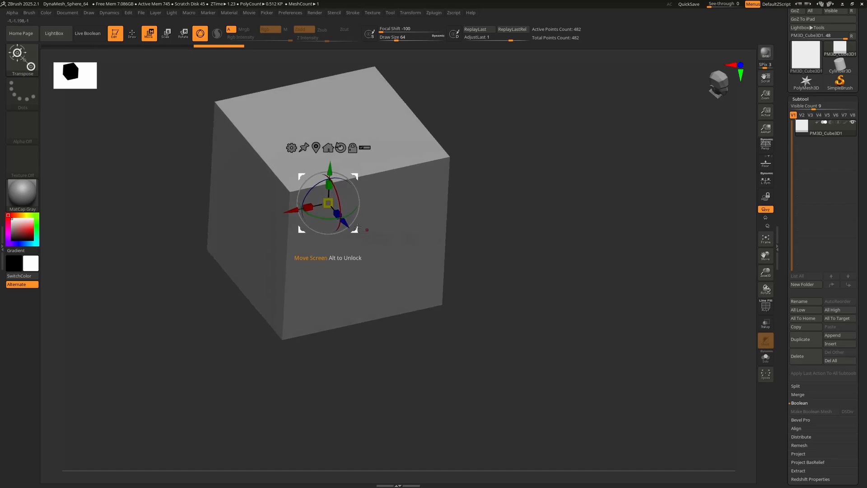
drag(355, 230, 409, 296)
right_drag(510, 258, 533, 225)
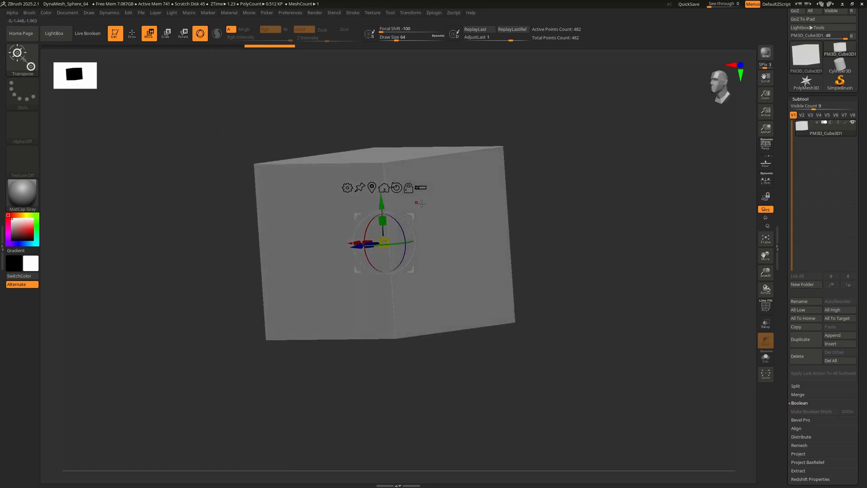
drag(411, 217, 559, 189)
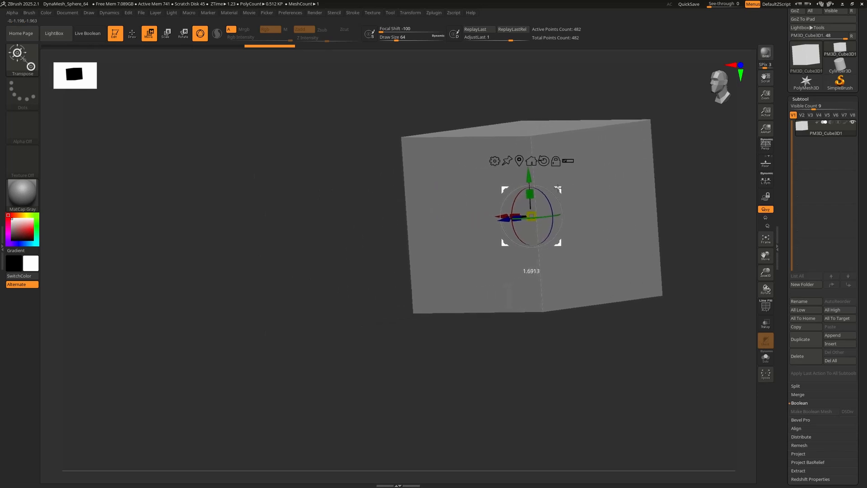
right_drag(497, 323, 536, 345)
alt+right_drag(537, 345, 467, 330)
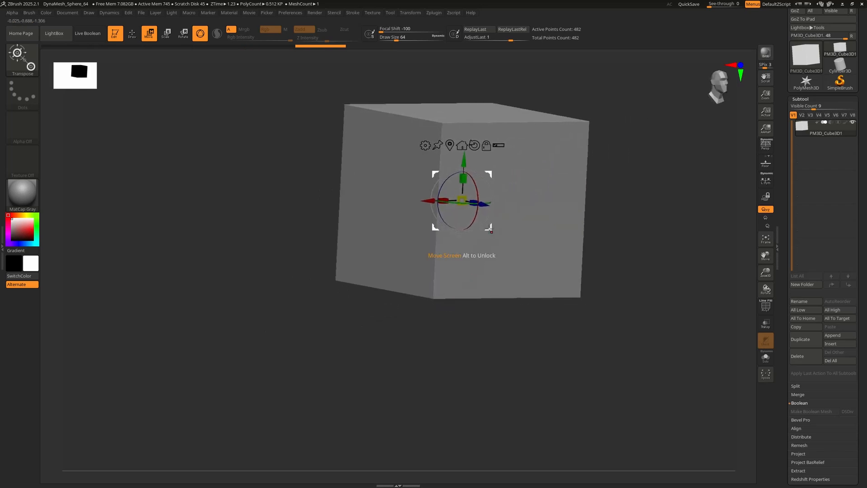
drag(490, 229, 517, 375)
Step: Stretch the cube along its Y axis and widen it along its X axis with the gizmo
alt+right_drag(650, 345, 519, 222)
right_drag(529, 222, 475, 212)
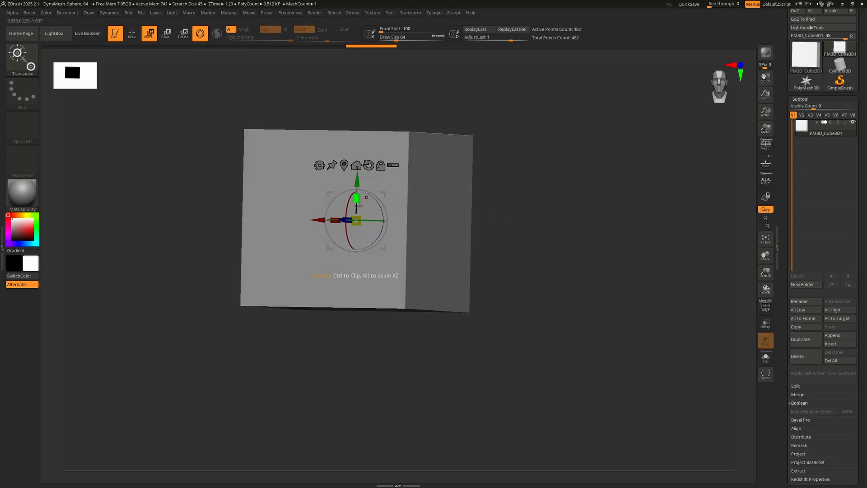
drag(358, 200, 361, 114)
ctrl+right_drag(360, 115, 352, 209)
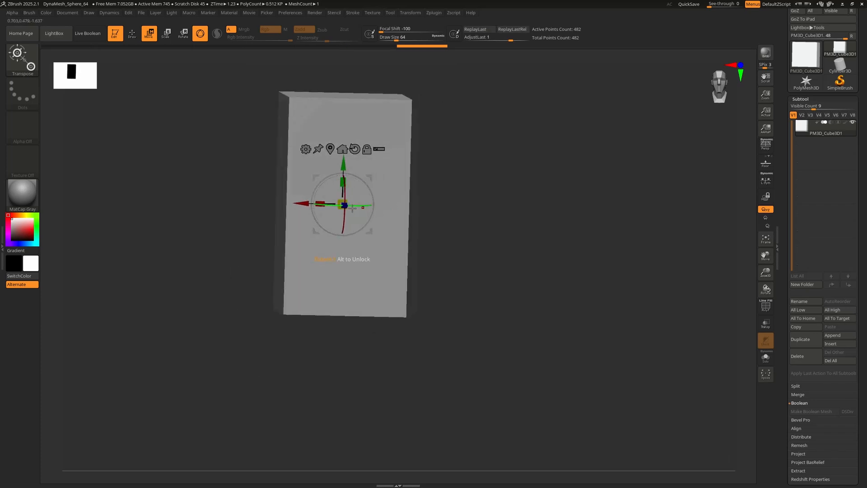
drag(320, 204, 180, 215)
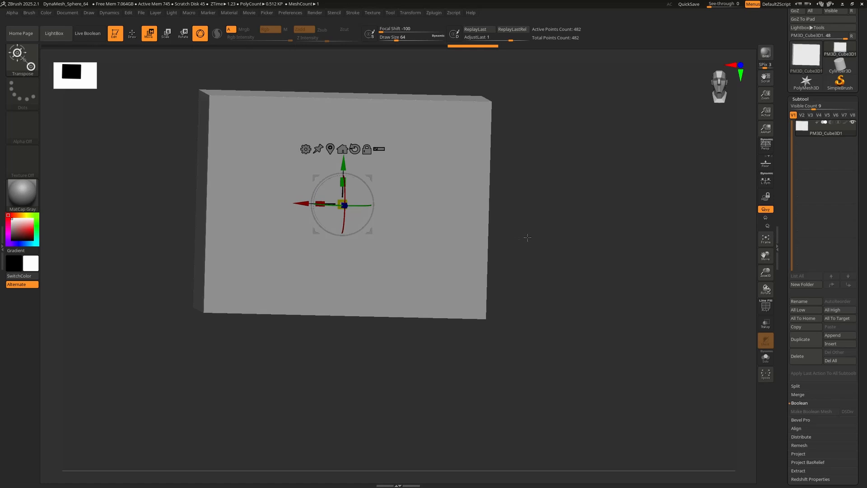
Step: Scale the block in X and Y together, and scale it uniformly with the gizmo
right_drag(527, 236, 503, 229)
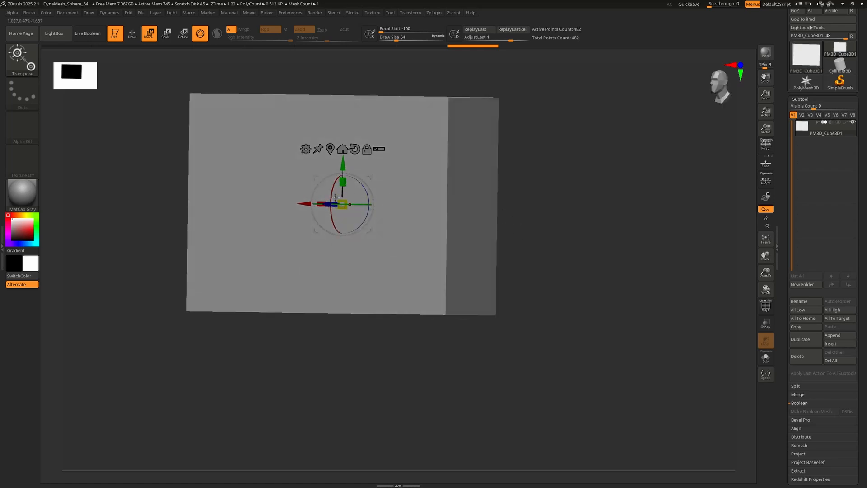
right_drag(352, 276, 293, 338)
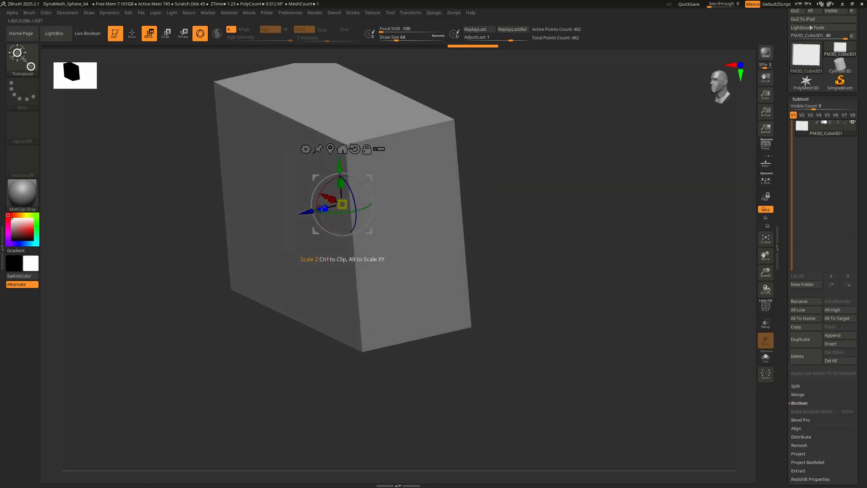
alt+drag(322, 209, 325, 231)
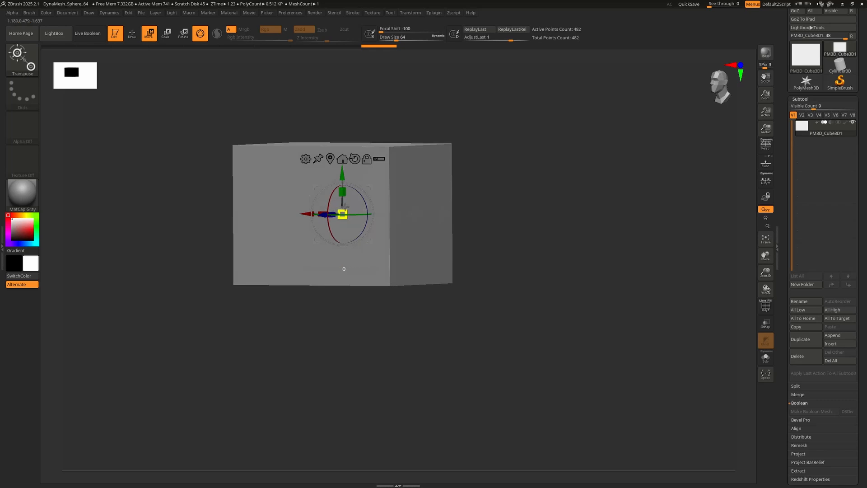
drag(345, 206, 329, 242)
Step: Rotate the block about its different axes with the gizmo's rotation rings
right_drag(396, 202, 367, 216)
drag(359, 202, 350, 246)
right_drag(460, 244, 433, 262)
drag(368, 220, 266, 206)
right_drag(280, 207, 351, 204)
drag(356, 203, 366, 251)
right_drag(391, 217, 402, 199)
drag(371, 200, 366, 253)
right_drag(445, 246, 416, 259)
drag(372, 213, 349, 250)
right_drag(402, 244, 368, 239)
drag(368, 197, 319, 244)
right_drag(332, 289, 408, 285)
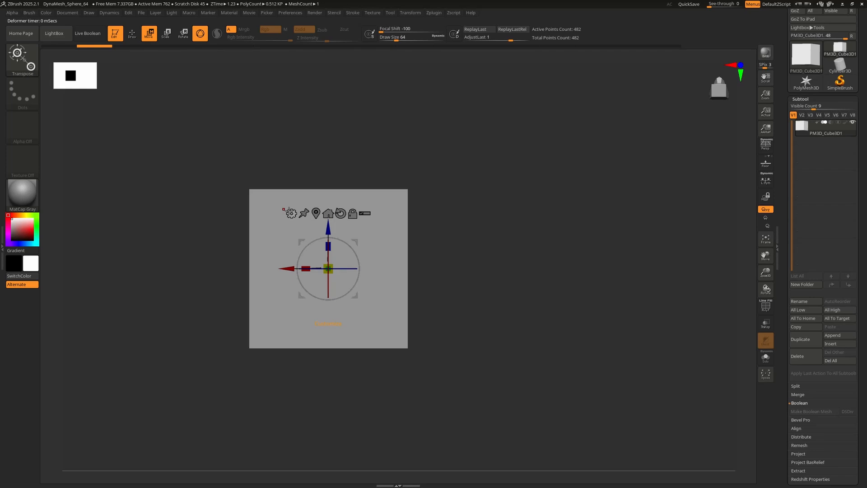
Step: Replace the cube with a PolyCylinder and show its wireframe
click(291, 213)
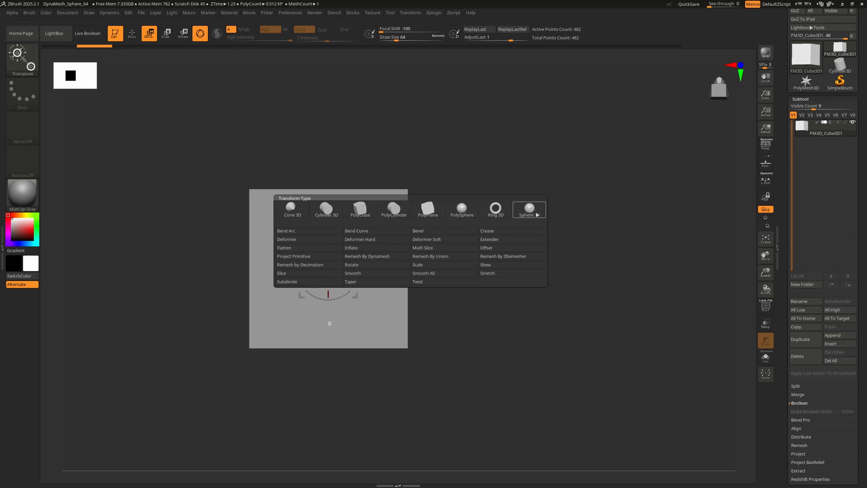
click(402, 210)
drag(435, 187, 461, 267)
key(shift+f)
Step: Adjust the PolyCylinder's subdivision with its control handles, adding segments along its height
drag(289, 227, 277, 232)
drag(431, 246, 400, 249)
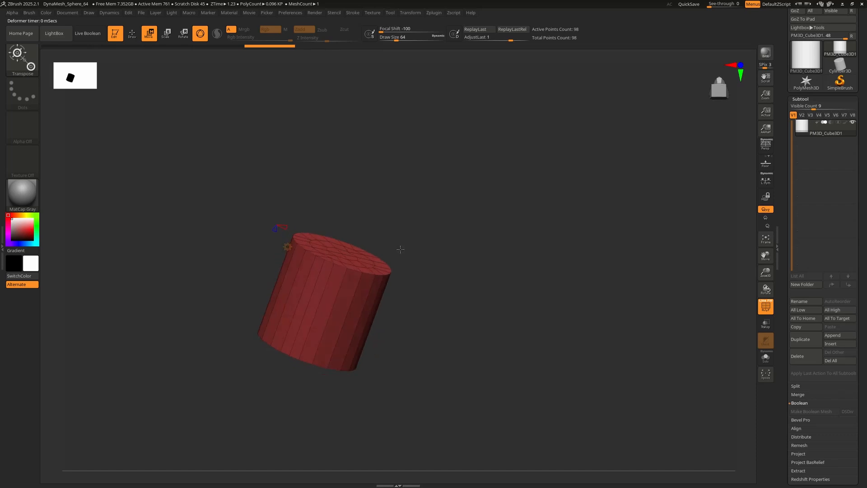
drag(275, 229, 272, 231)
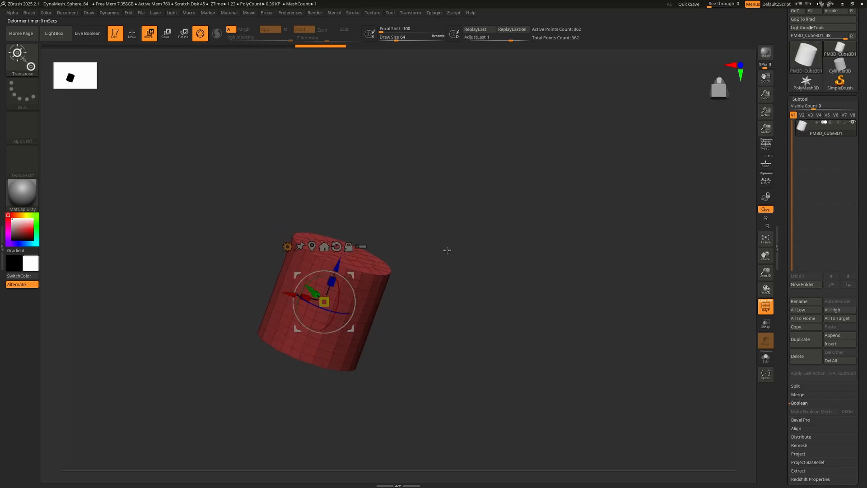
Step: Apply the Bend Curve deformer to the cylinder, run its curve along the cylinder's length and add more curve points
shift+drag(447, 250, 458, 228)
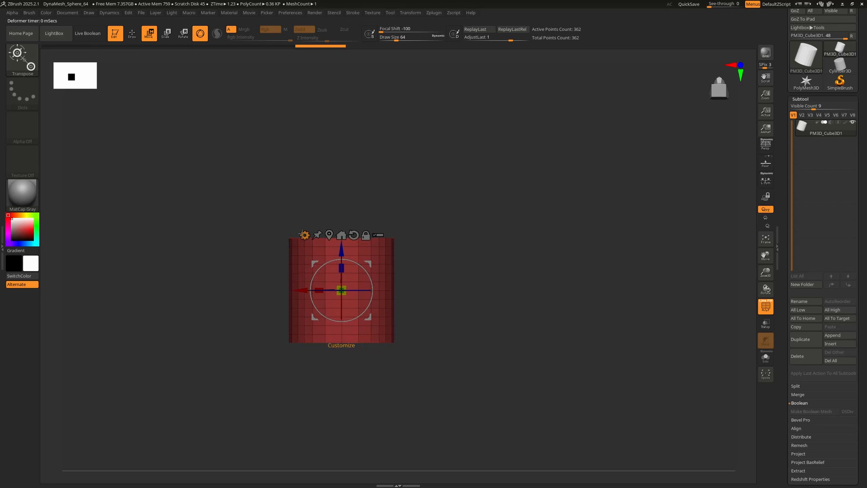
click(304, 235)
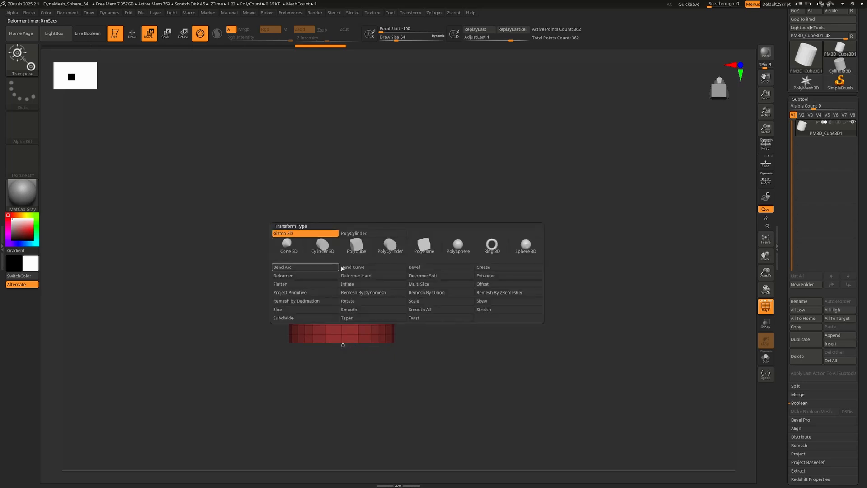
click(360, 268)
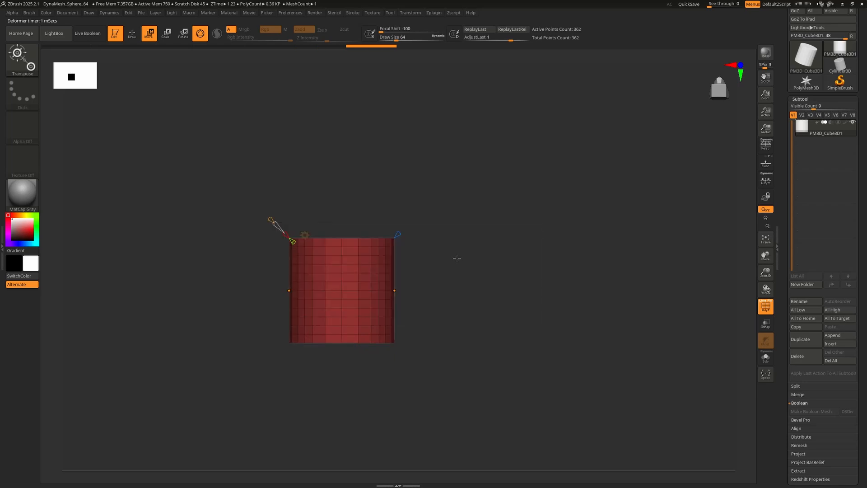
drag(457, 259, 473, 279)
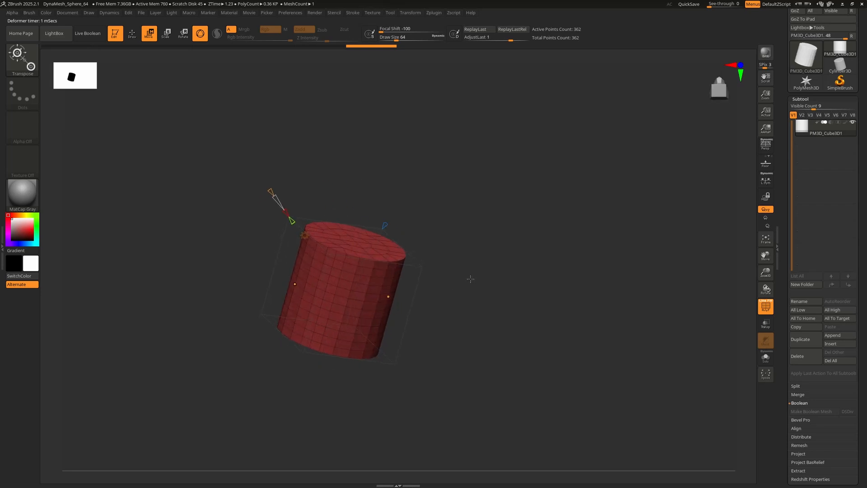
drag(471, 279, 278, 179)
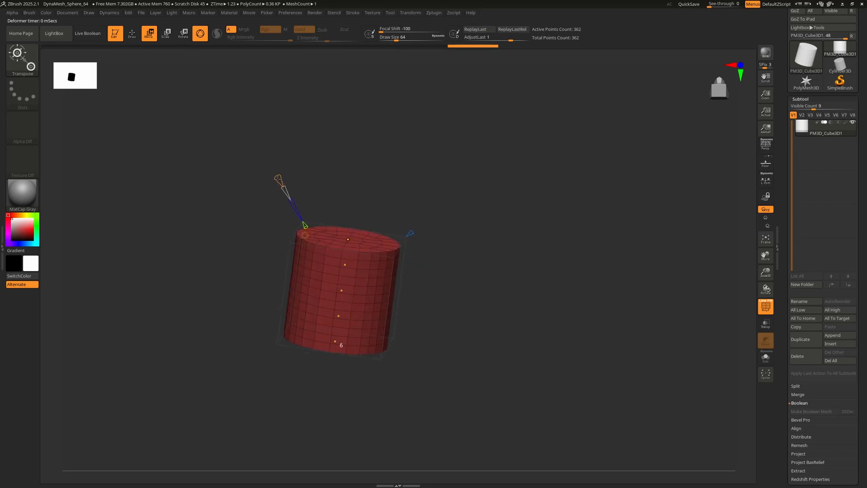
drag(432, 178, 423, 133)
drag(402, 226, 280, 190)
Step: Stretch the cylinder into a long tube by pulling the Bend Curve's end point outward
key(f)
drag(311, 238, 90, 243)
alt+drag(332, 222, 119, 313)
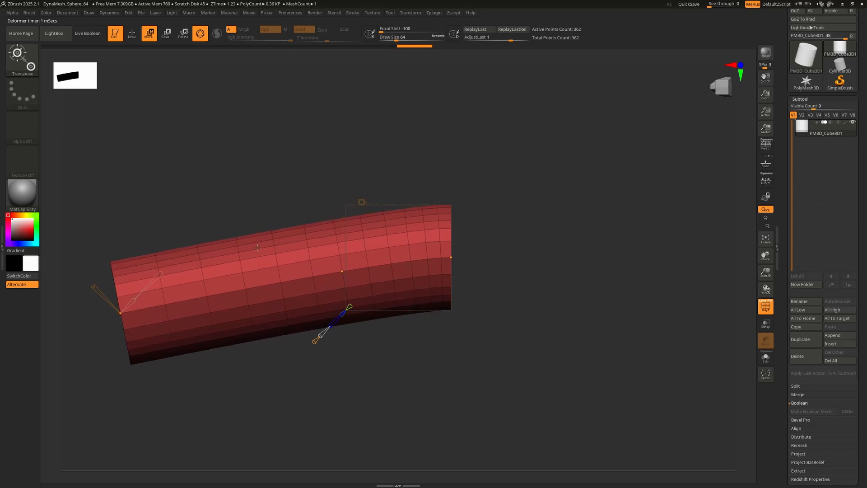
alt+drag(271, 210, 294, 154)
Step: Bend the tube into an S-shape by repositioning the points along its Bend Curve
drag(379, 239, 276, 119)
drag(212, 272, 189, 394)
alt+drag(280, 343, 260, 334)
drag(299, 200, 256, 147)
alt+drag(330, 291, 334, 253)
mouse_move(334, 253)
mouse_down()
mouse_move(348, 267)
mouse_move(339, 268)
mouse_up()
drag(222, 208, 280, 273)
alt+drag(325, 262, 268, 326)
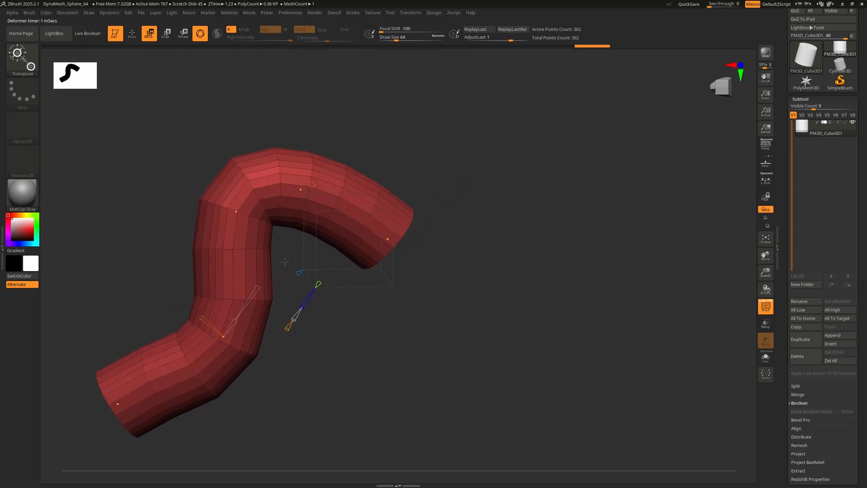
drag(298, 191, 322, 97)
Step: Accept the Bend Curve deformation on the tube
drag(349, 295, 476, 292)
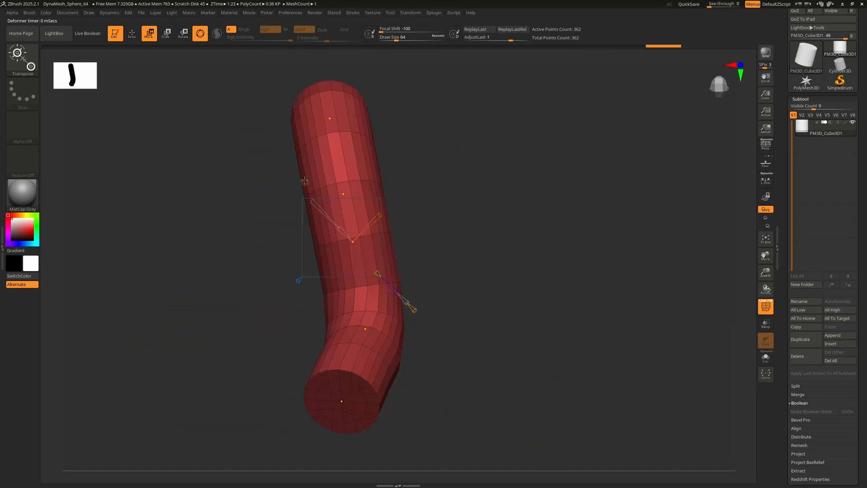
click(304, 180)
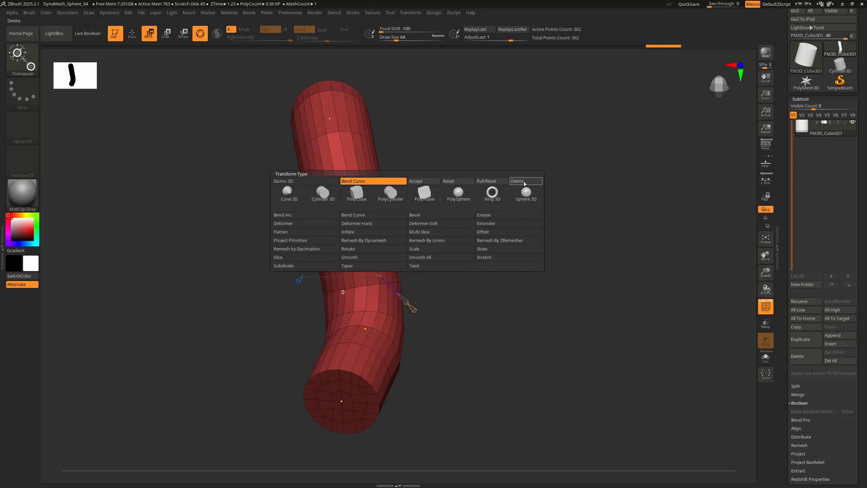
click(425, 181)
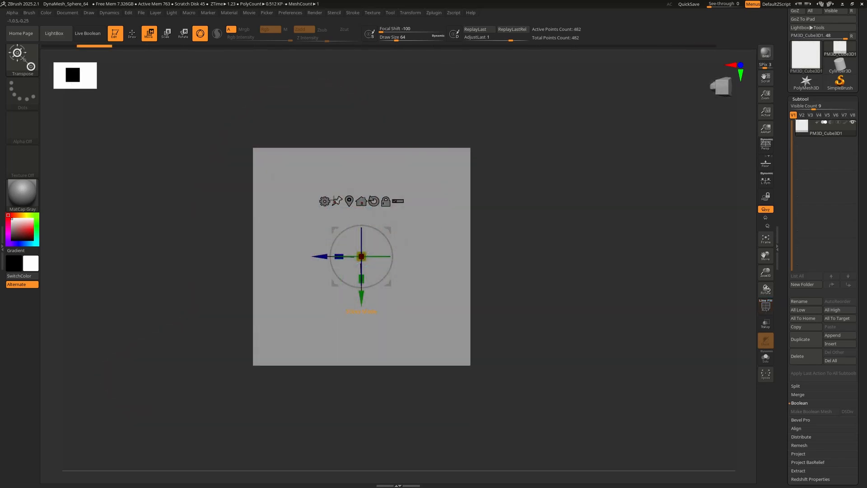
Step: Try moving the cube with the gizmo set away from its centre, and undo the last four changes
alt+drag(543, 242, 501, 215)
drag(383, 211, 438, 198)
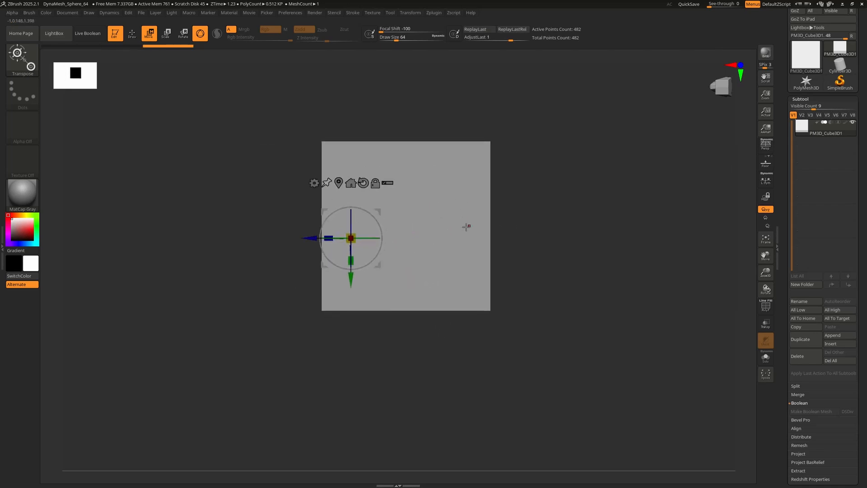
drag(382, 211, 632, 217)
drag(381, 265, 388, 242)
key(ctrl+z)
key(ctrl+z)
key(ctrl+z)
key(ctrl+z)
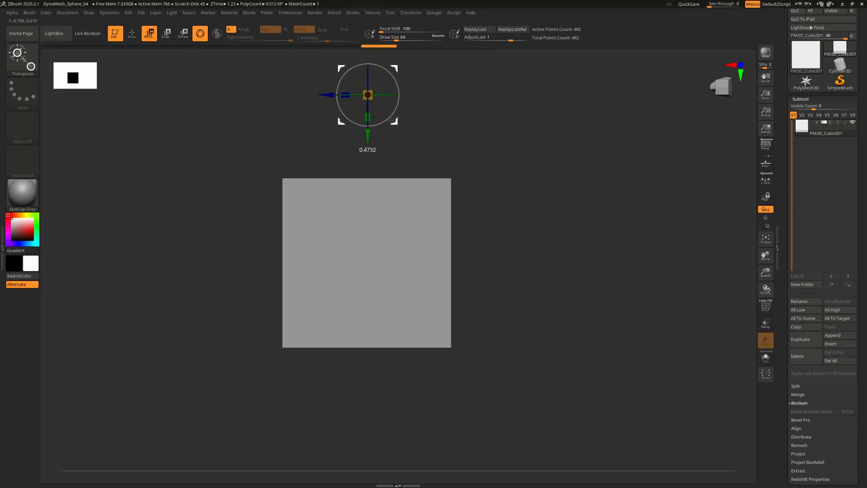
Step: Mask the right part of the cube and move the gizmo to the unmasked mesh centre
drag(475, 243, 449, 182)
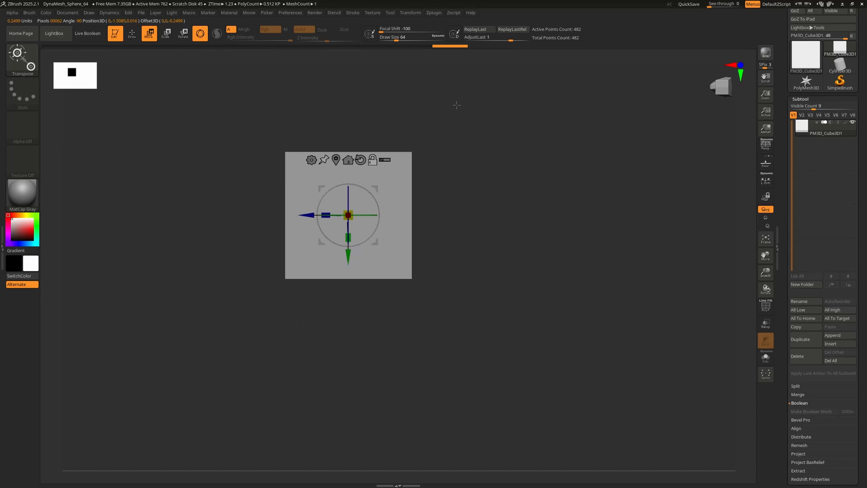
mouse_move(471, 99)
ctrl+mouse_down()
mouse_move(398, 319)
mouse_move(333, 390)
ctrl+mouse_up()
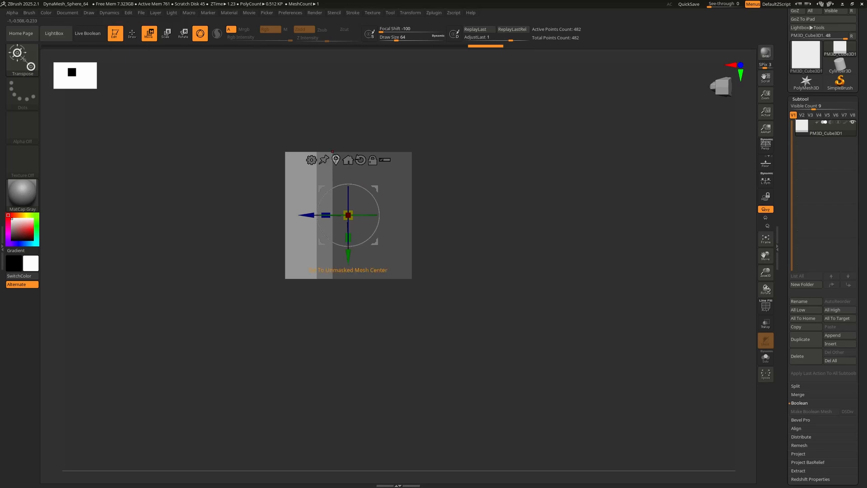
click(336, 160)
Step: Mask the upper part of the cube and centre the gizmo on the unmasked area
mouse_move(450, 187)
mouse_down()
mouse_move(484, 200)
mouse_move(532, 197)
mouse_move(455, 193)
mouse_up()
alt+drag(454, 193, 444, 171)
mouse_move(256, 111)
ctrl+mouse_down()
mouse_move(488, 208)
mouse_move(531, 211)
mouse_move(505, 215)
mouse_move(528, 205)
ctrl+mouse_up()
click(344, 154)
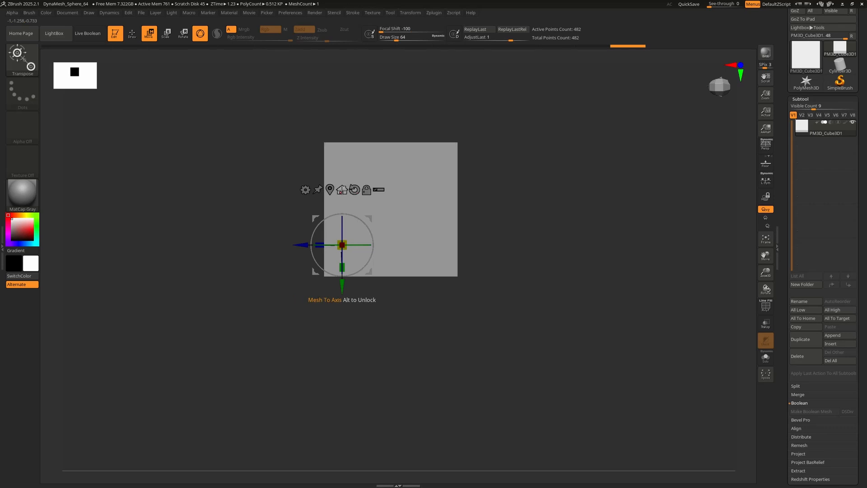
Step: Move the cube so it is centred on the gizmo with Mesh To Axis, and show the floor grid
click(341, 192)
alt+drag(483, 188, 441, 275)
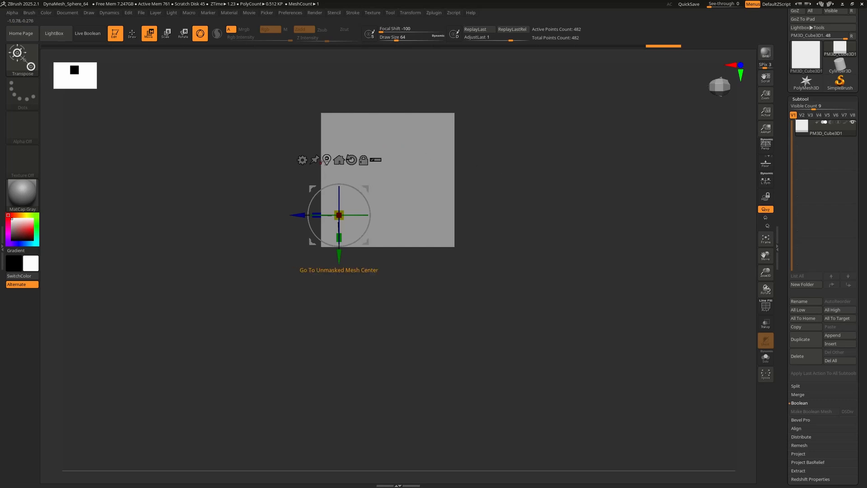
click(327, 160)
click(390, 124)
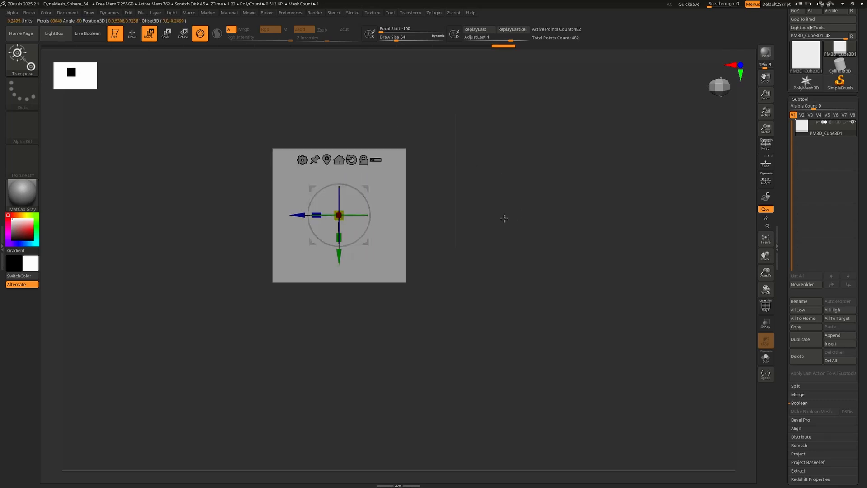
alt+drag(462, 208, 498, 194)
key(p)
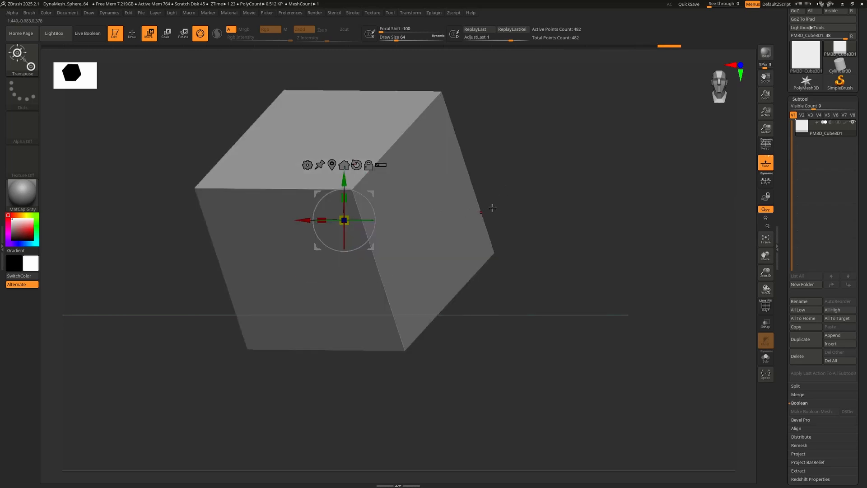
drag(535, 202, 516, 194)
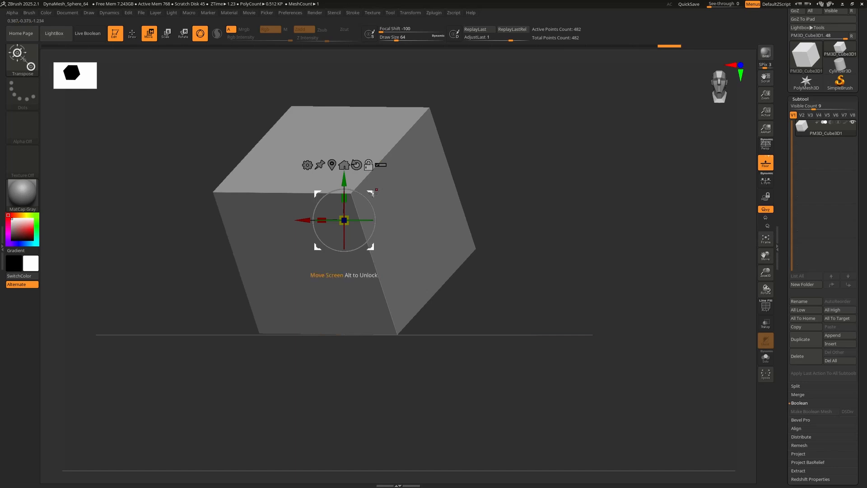
Step: Unlock the gizmo, move it off the cube, and return it to the unmasked mesh centre, twice over
drag(371, 194, 439, 201)
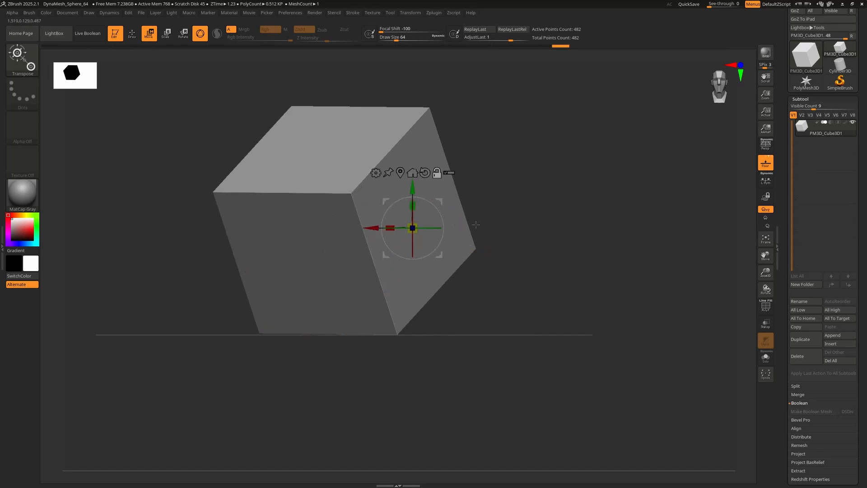
click(400, 172)
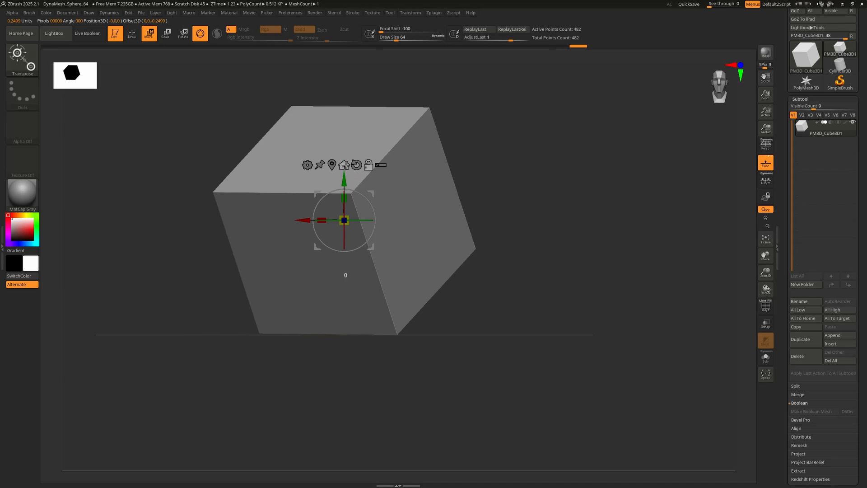
drag(371, 194, 526, 170)
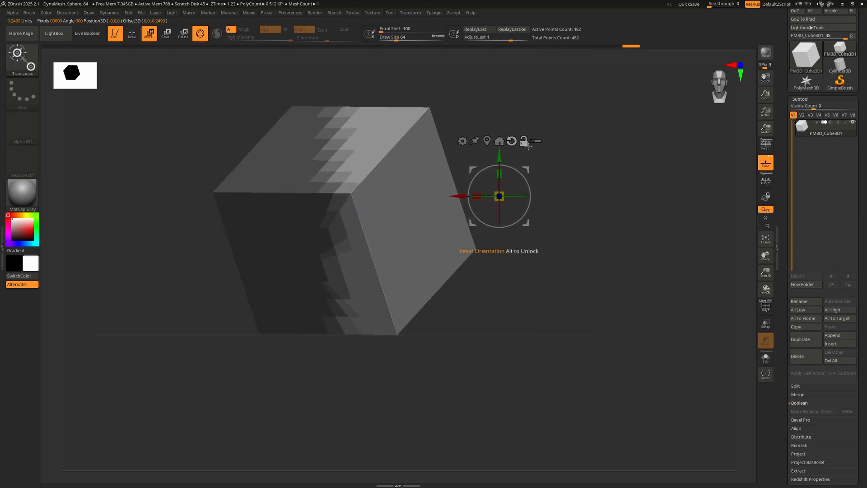
click(491, 141)
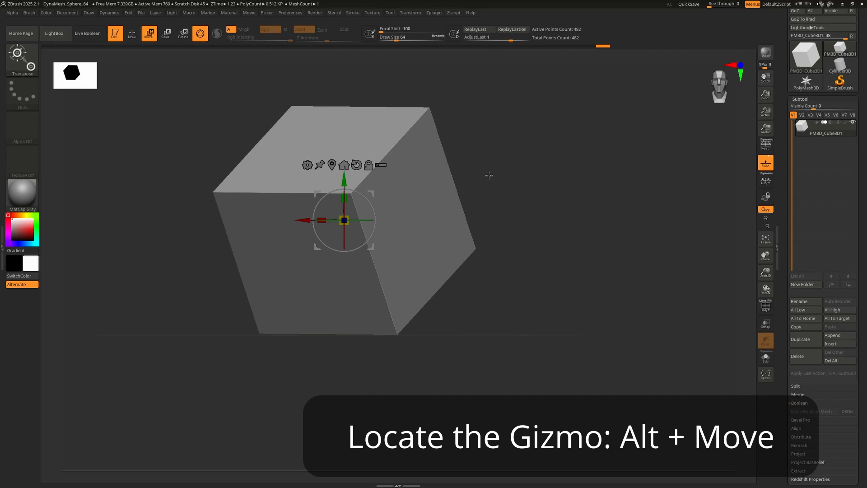
Step: Try relocating the gizmo to several positions around the cube without moving the mesh, and return to a straight front view
alt+drag(374, 192, 396, 180)
alt+drag(472, 185, 506, 151)
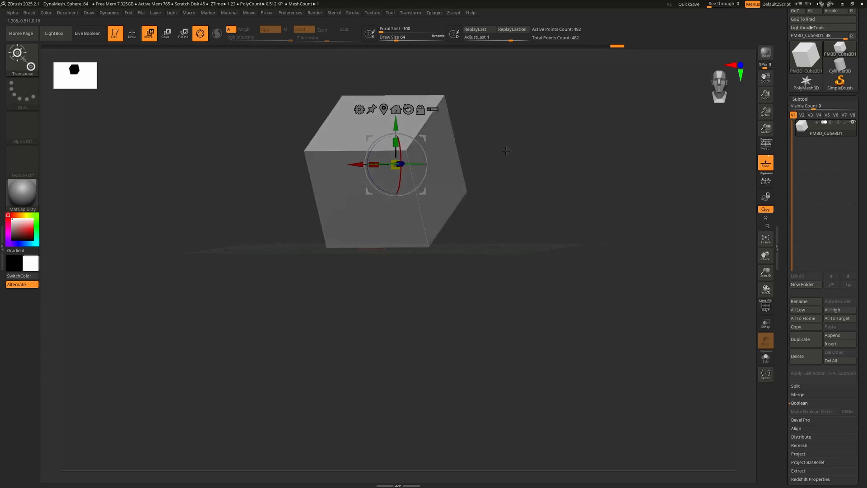
alt+drag(429, 142, 343, 251)
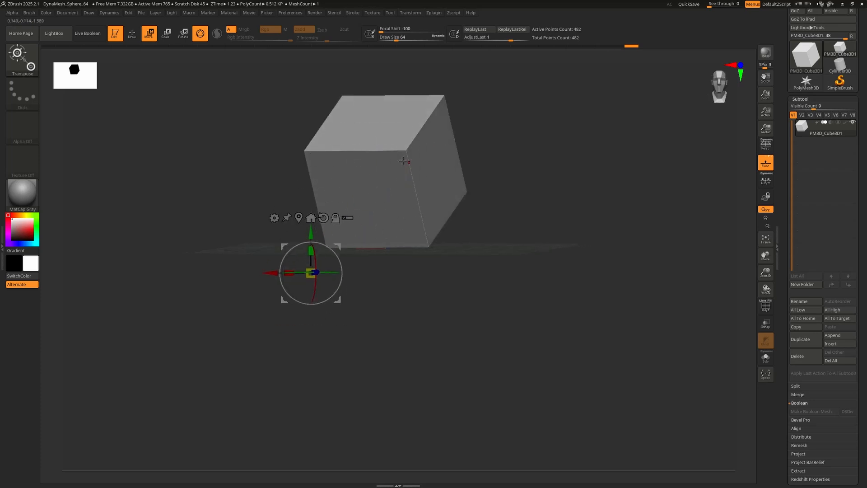
drag(483, 140, 503, 181)
drag(335, 246, 523, 200)
alt+drag(523, 201, 626, 120)
alt+drag(647, 153, 544, 248)
drag(491, 224, 454, 200)
drag(504, 244, 473, 210)
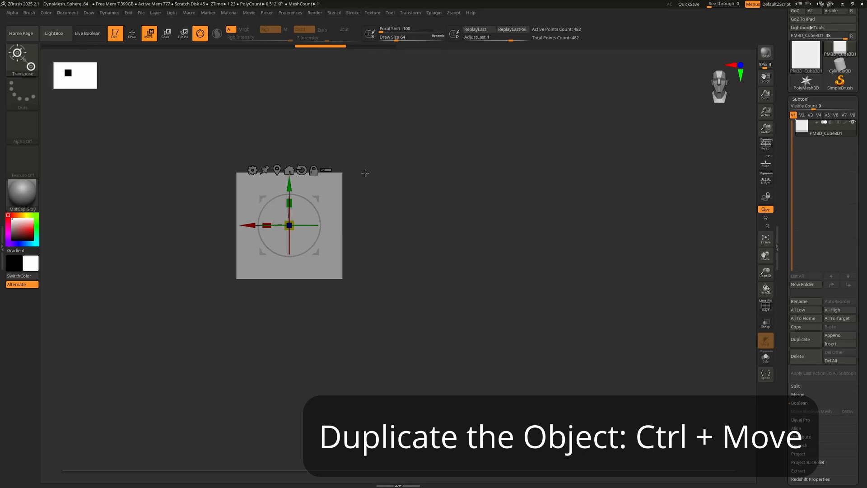
Step: Duplicate the cube with the gizmo's screen move until six separate copies are spread across the canvas
ctrl+drag(316, 194, 437, 153)
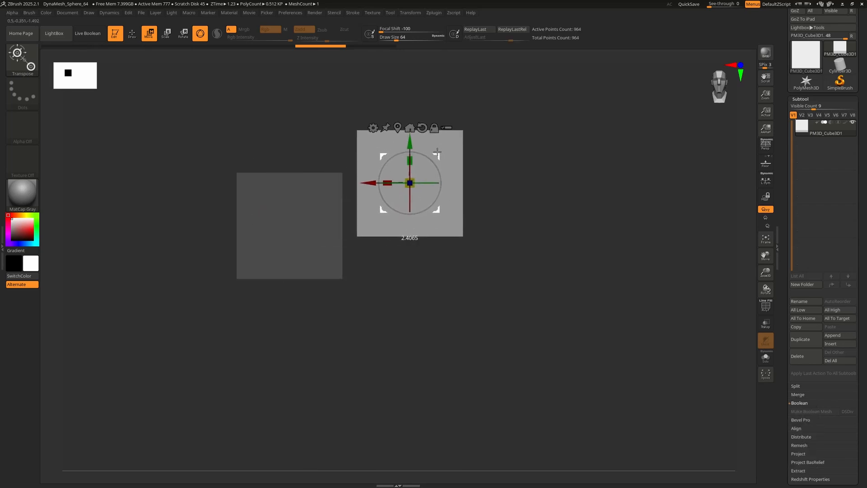
alt+drag(508, 180, 470, 184)
ctrl+drag(407, 150, 157, 126)
alt+drag(479, 182, 448, 187)
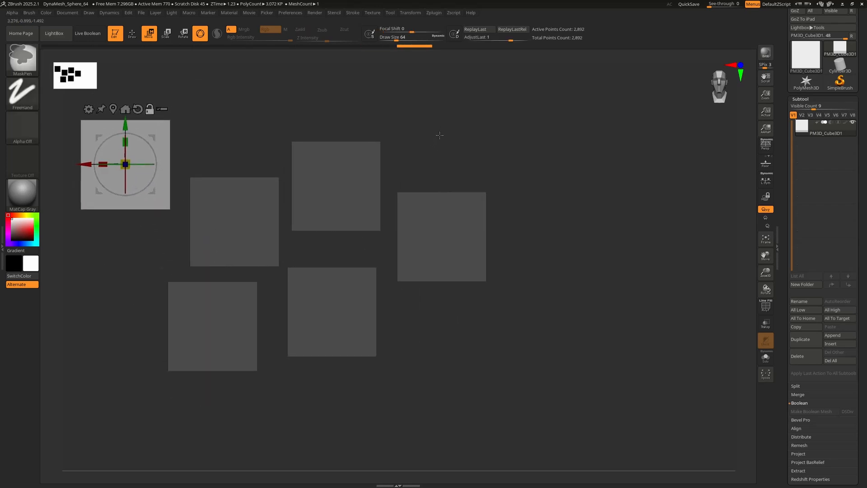
Step: Clear the mask from the duplicated cubes and display their polyframe
ctrl+drag(440, 135, 524, 181)
key(shift+f)
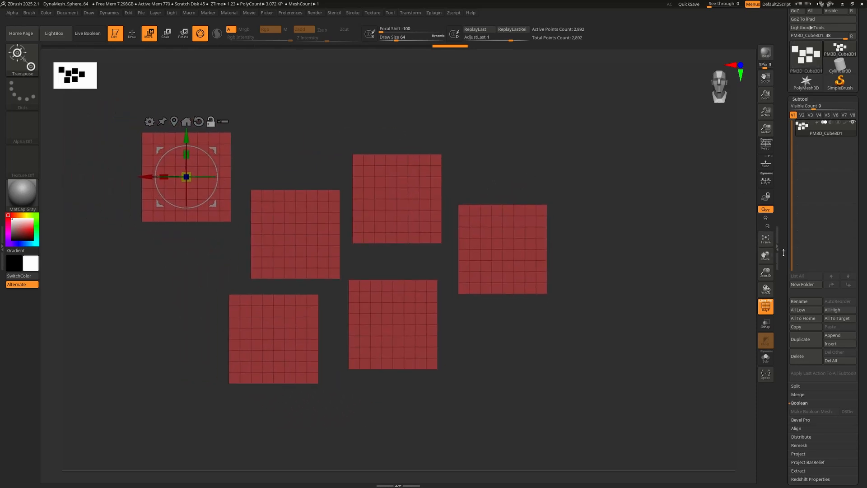
Step: Assign each cube its own polygroup with Auto Groups
drag(783, 253, 784, 156)
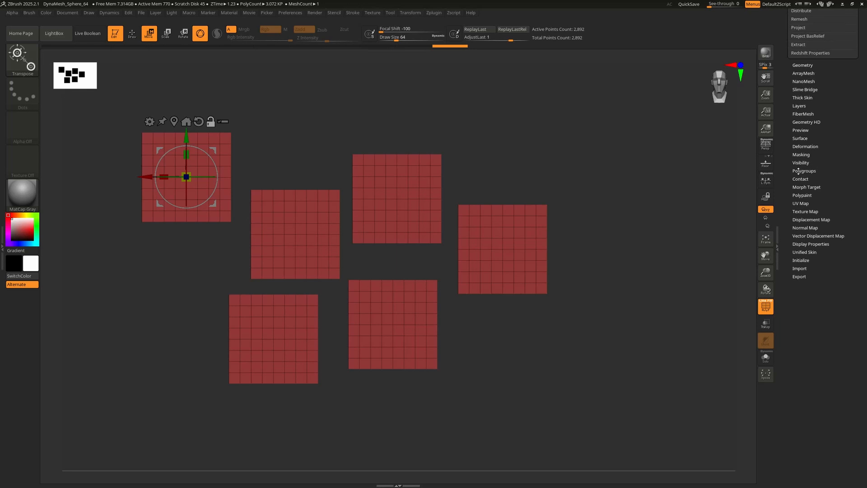
click(799, 171)
click(798, 134)
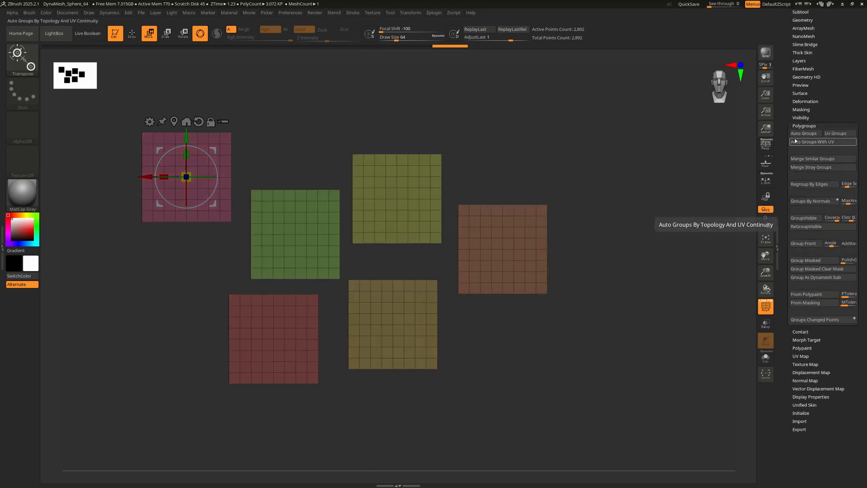
Step: Split the cubes into separate subtools with Groups Split, accepting with Always OK, and hide the polyframe
drag(780, 156, 779, 257)
click(800, 162)
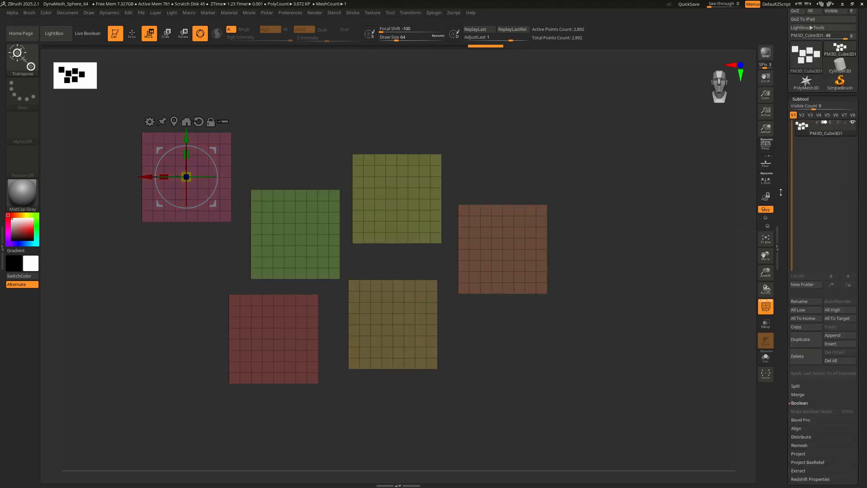
drag(789, 383, 792, 329)
click(800, 247)
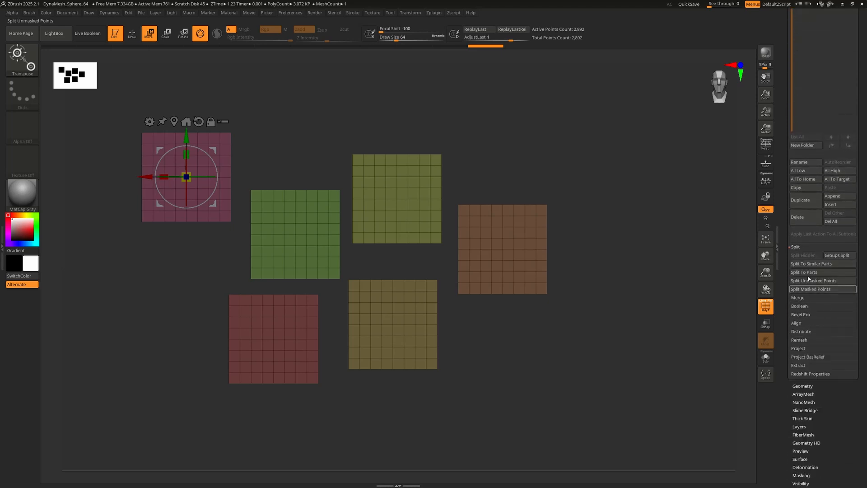
click(835, 255)
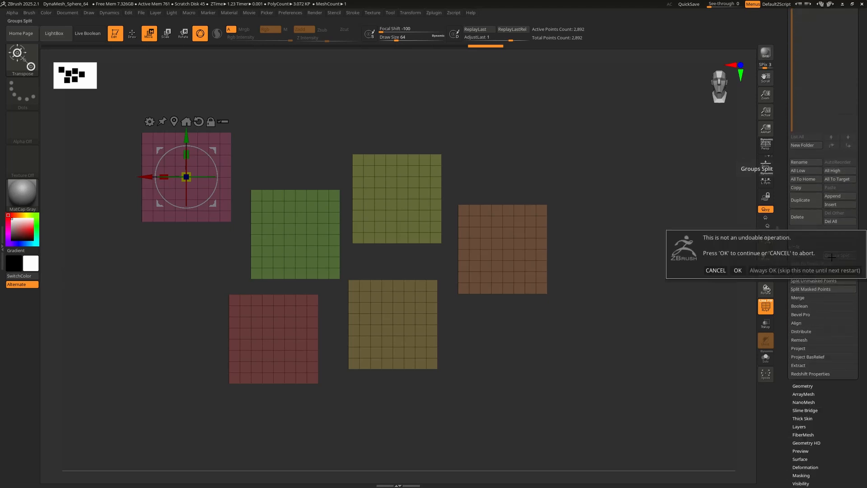
click(800, 271)
scroll(799, 311, up, 5)
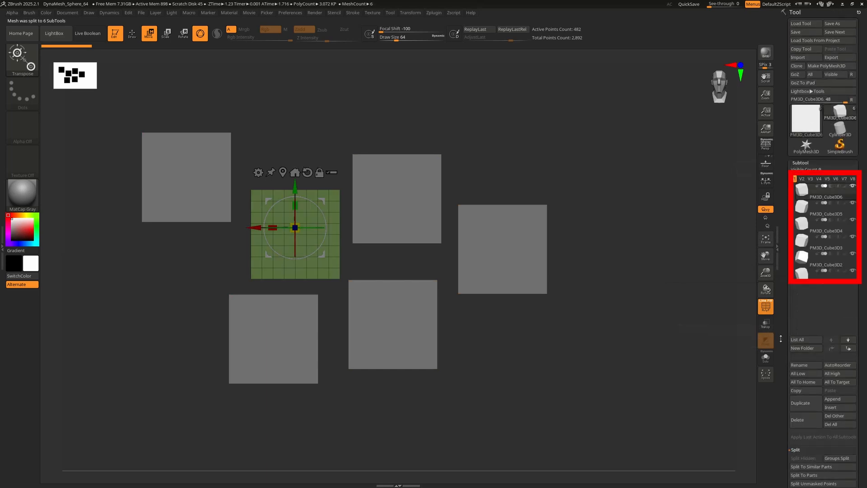
click(765, 306)
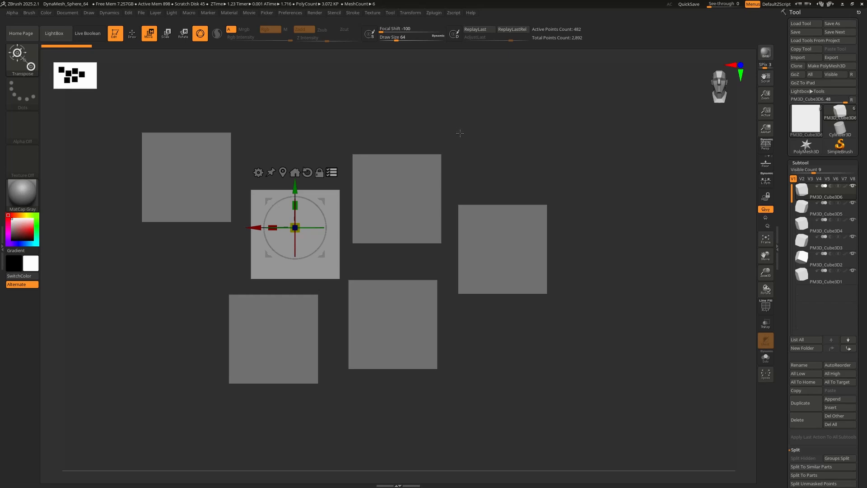
Step: With the gizmo set to transform multiple subtools, select only the active cube, the one to its upper right and the one below it
key(ctrl+shift)
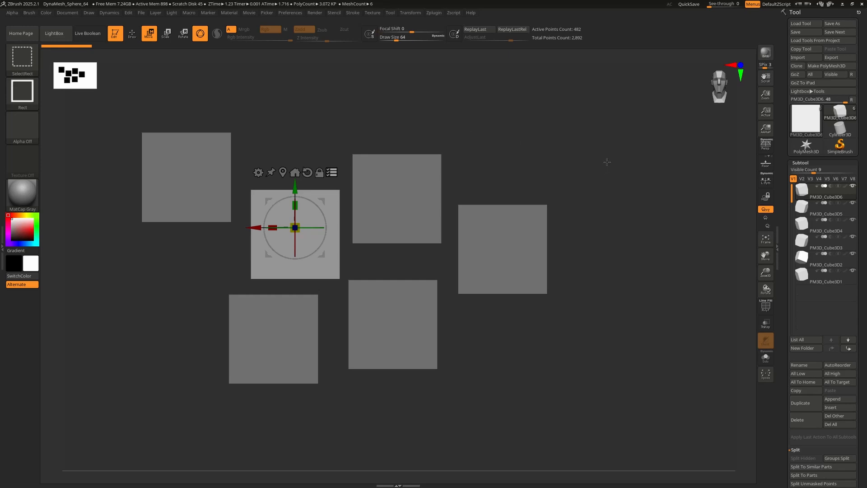
ctrl+shift+drag(604, 163, 463, 372)
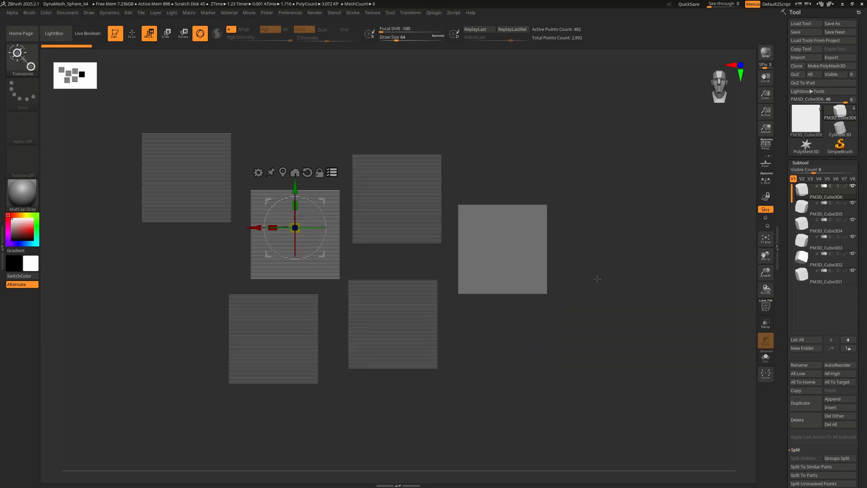
ctrl+shift+drag(239, 87, 382, 227)
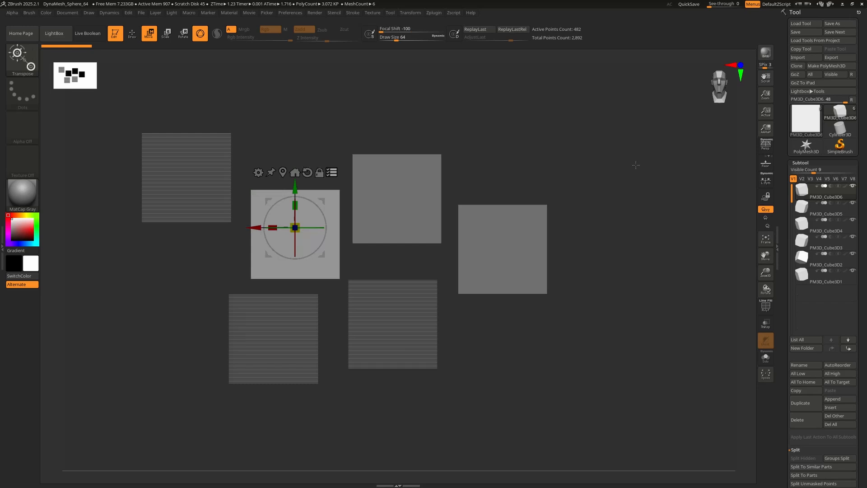
ctrl+shift+drag(626, 134, 458, 311)
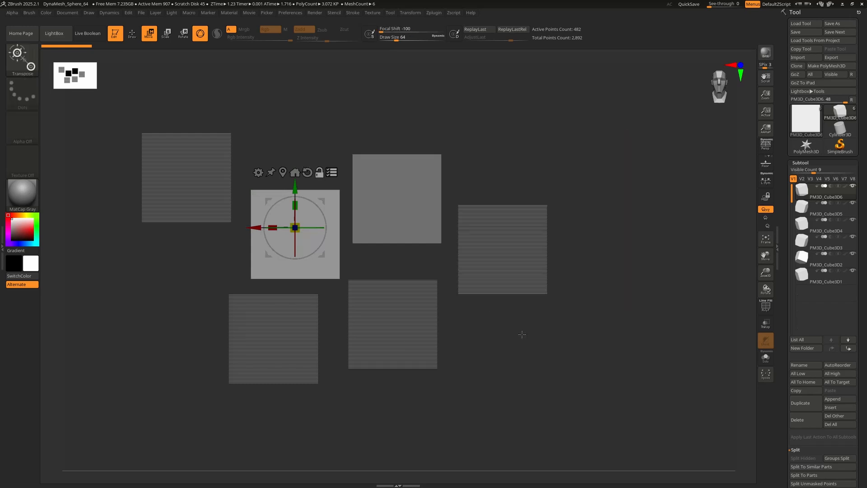
ctrl+shift+drag(166, 432, 319, 294)
Step: Move and rotate the three selected cubes together with the gizmo
drag(321, 201, 329, 160)
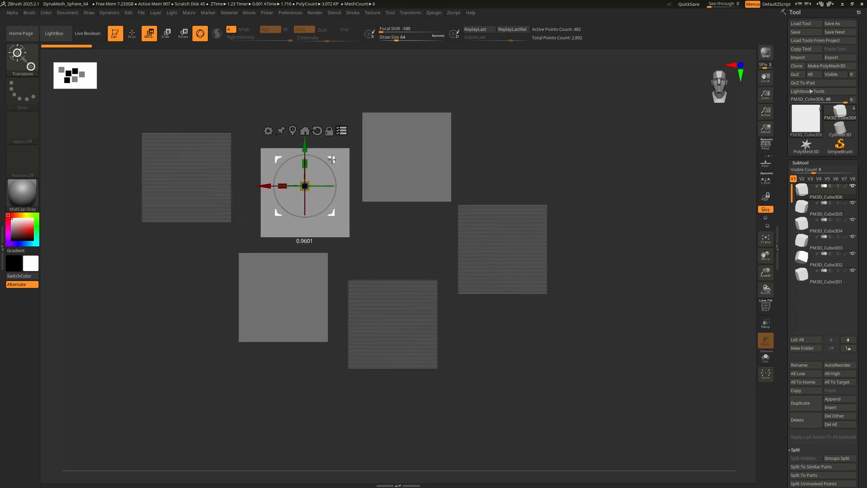
drag(337, 194, 398, 123)
drag(513, 164, 509, 186)
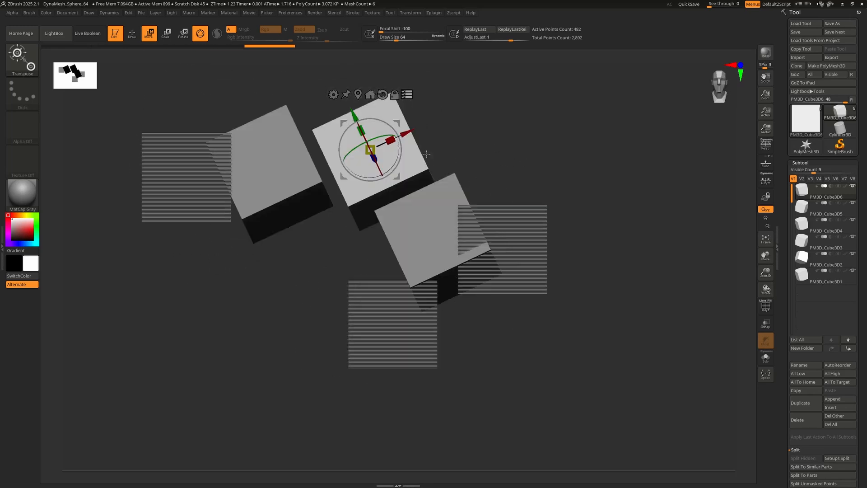
Step: Turn off multiple-subtool transforming and move only the active cube
click(383, 95)
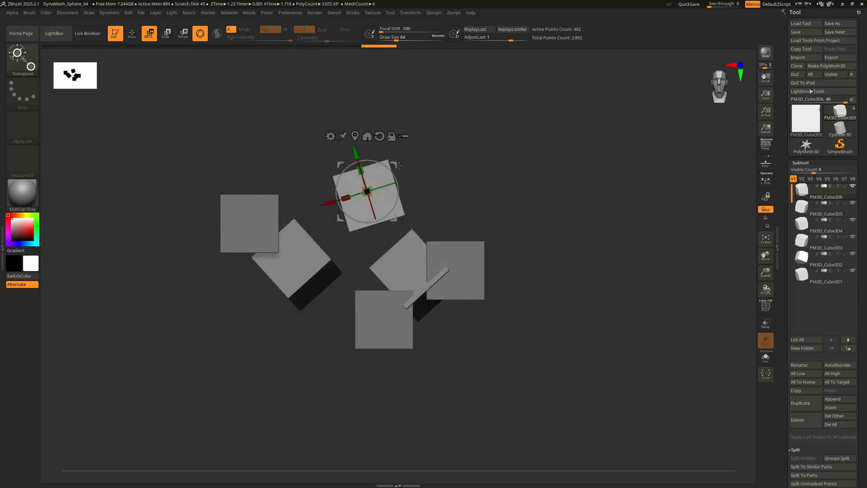
mouse_move(397, 163)
mouse_down()
mouse_move(344, 234)
mouse_move(426, 206)
mouse_move(393, 162)
mouse_up()
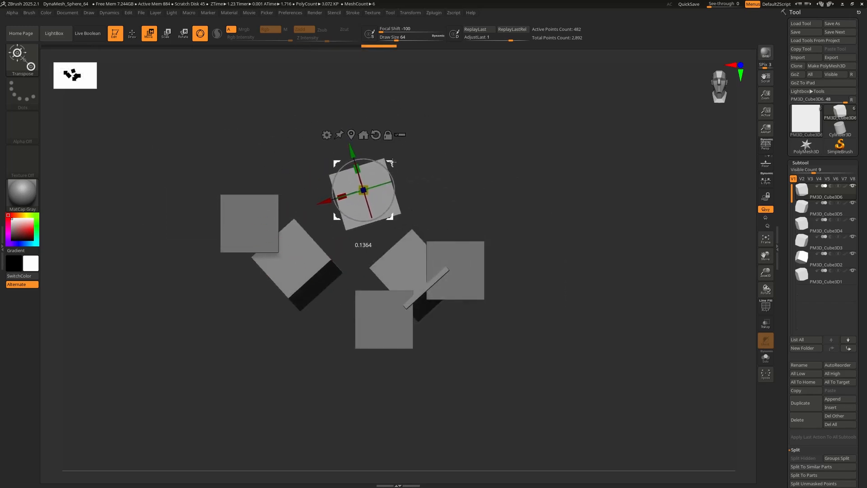